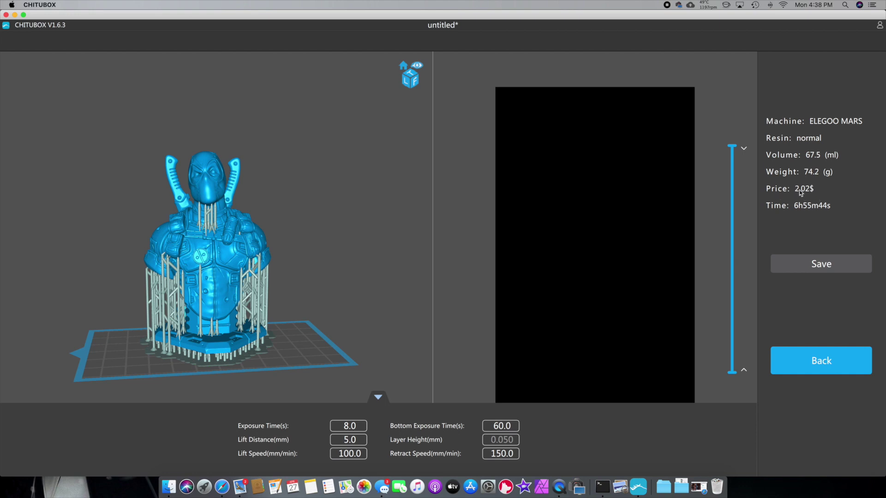
Switch the resin profile to ELEGOO Standard Resin Black for 0.05mm and slice the bust
left_click(821, 361)
left_click(821, 290)
left_click(423, 157)
left_click(390, 168)
left_click(649, 118)
left_click(827, 345)
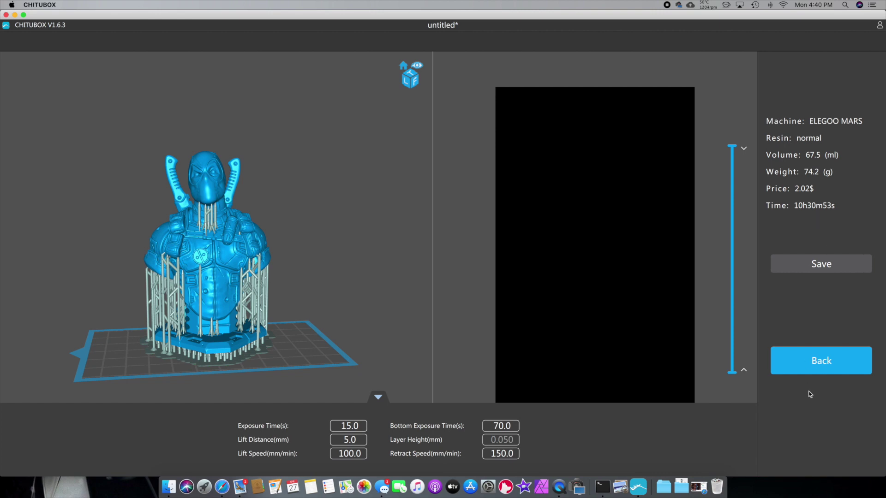
Leave the slice results and reopen the resin profile list in print settings
left_click(820, 368)
left_click(820, 290)
left_click(462, 155)
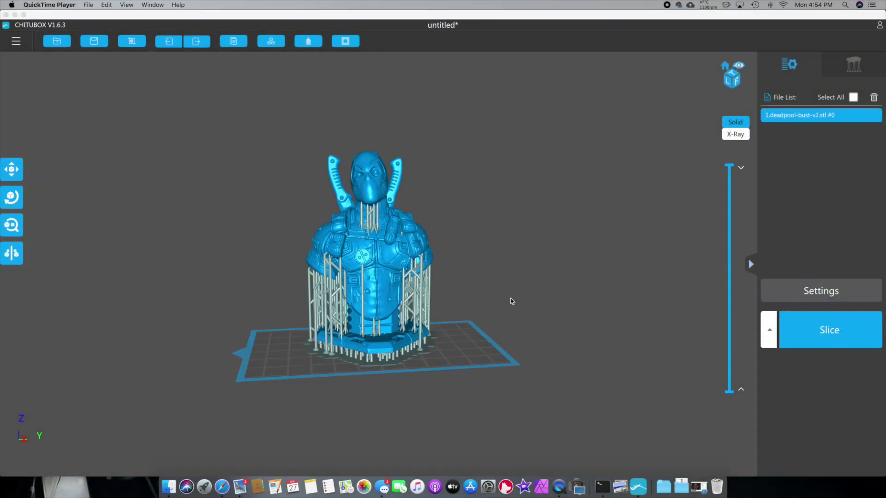
Tilt the view of the bust slightly after comparing the resin print times
mouse_move(511, 302)
left_mouse_down()
mouse_move(526, 312)
mouse_move(506, 308)
left_mouse_up()
scroll(476, 280, "down", 3)
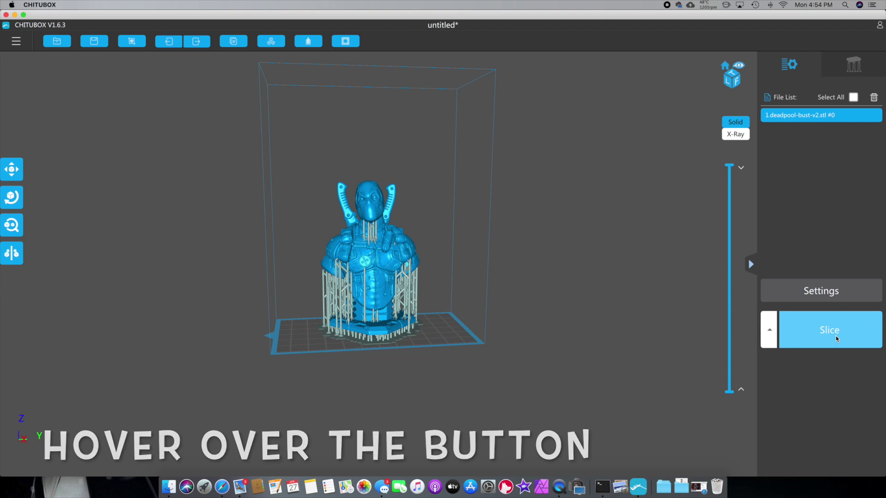
mouse_move(728, 164)
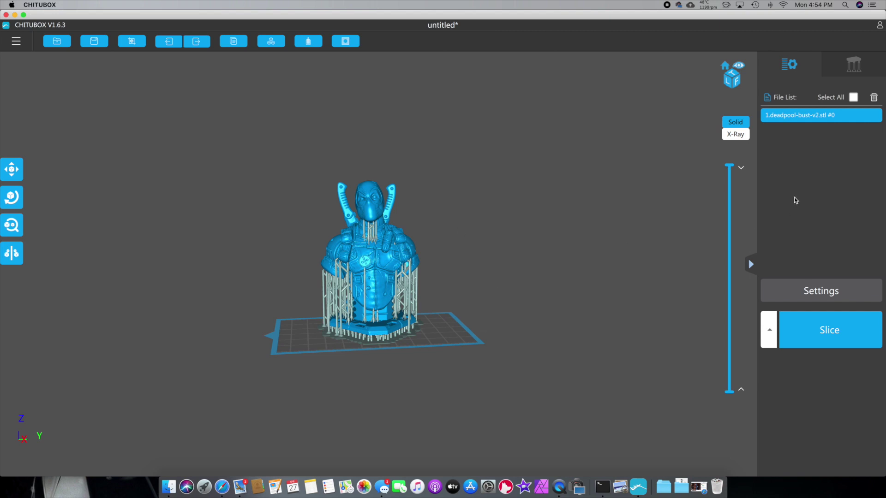
left_click(854, 69)
Remove all supports from the bust and rotate it 90° around Z
left_click(845, 403)
left_click(413, 272)
left_click(12, 197)
left_click(64, 237)
Tilt the bust step by step to -40° on the X axis
left_click(107, 212)
left_click(106, 212)
left_click(106, 212)
left_click(106, 212)
left_click(106, 213)
left_click(107, 212)
left_click(107, 212)
left_click(107, 212)
left_click(226, 294)
Generate supports for the whole tilted bust with +All
left_click_drag(199, 354, 240, 323)
left_click(853, 65)
left_click(851, 367)
left_click_drag(405, 357, 307, 375)
Check the resin profile in print settings, slice the tilted bust, then return to the model
left_click(789, 64)
left_click(821, 290)
left_click(427, 154)
left_click(821, 360)
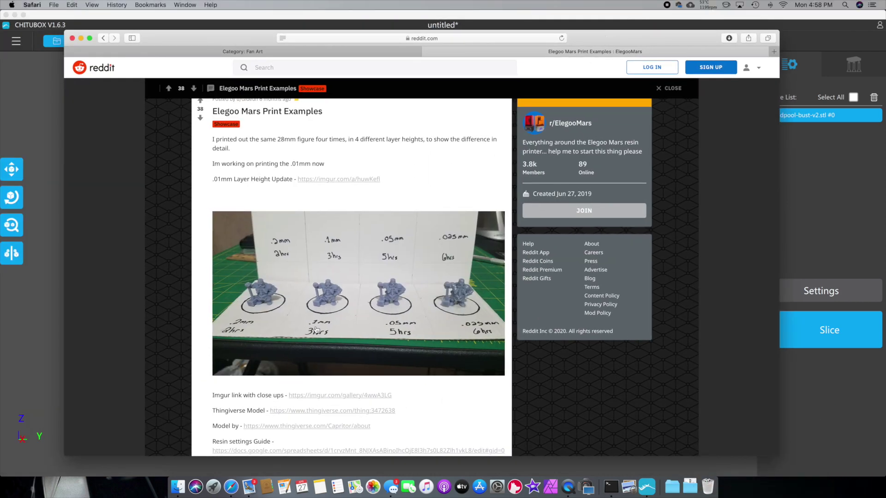
Read through the Elegoo Mars print-time Reddit post and comments, then return to the post top
scroll(323, 267, "up", 1)
scroll(303, 235, "down", 2)
scroll(294, 278, "down", 3)
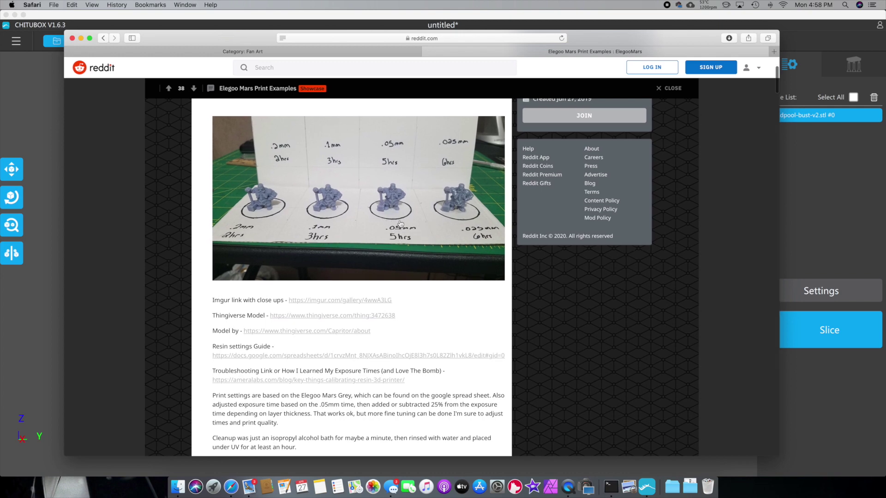
scroll(324, 238, "down", 1)
scroll(284, 271, "down", 5)
scroll(284, 271, "down", 7)
left_click(284, 270)
Set Layer Height to 0.1 mm in print settings and re-slice the bust
key("super+m")
left_click(829, 283)
left_click(482, 173)
left_click(451, 205)
key("BackSpace")
key("BackSpace")
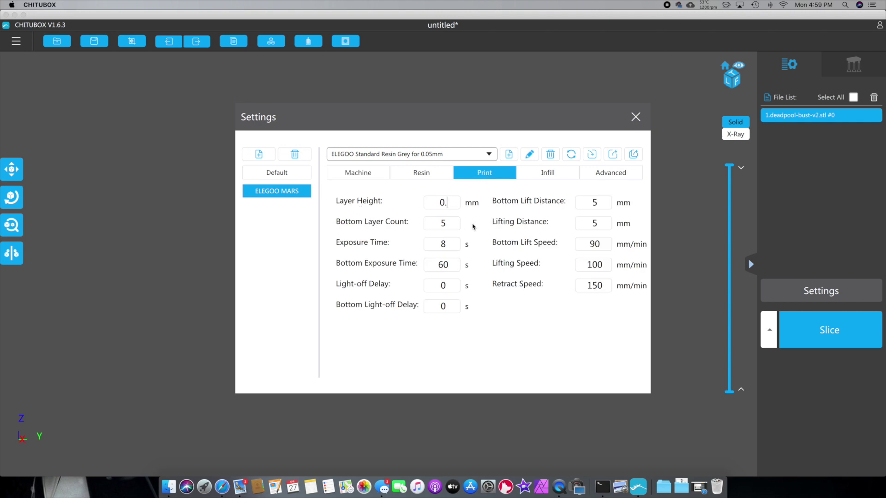
type("1")
left_click(635, 120)
left_click(823, 337)
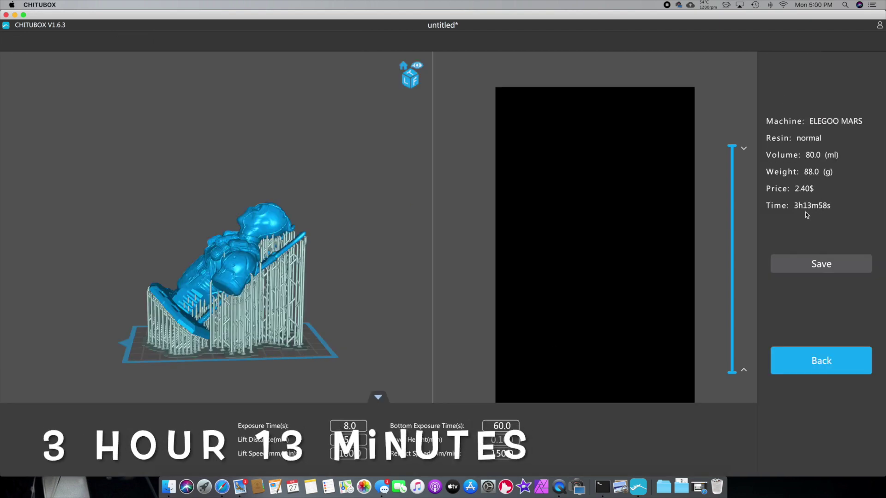